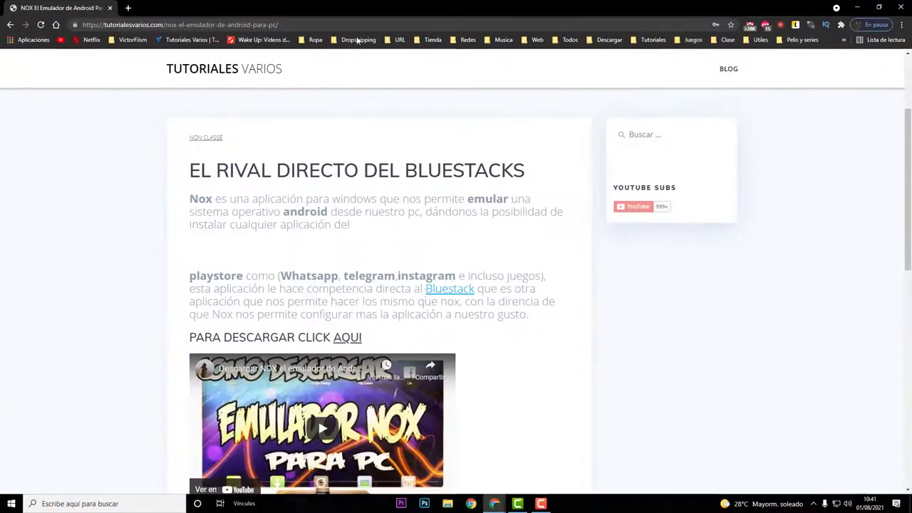
Open the NoxPlayer site from the AQUI download link in the blog article about Nox.
scroll(319, 238, up, 1)
scroll(322, 248, down, 1)
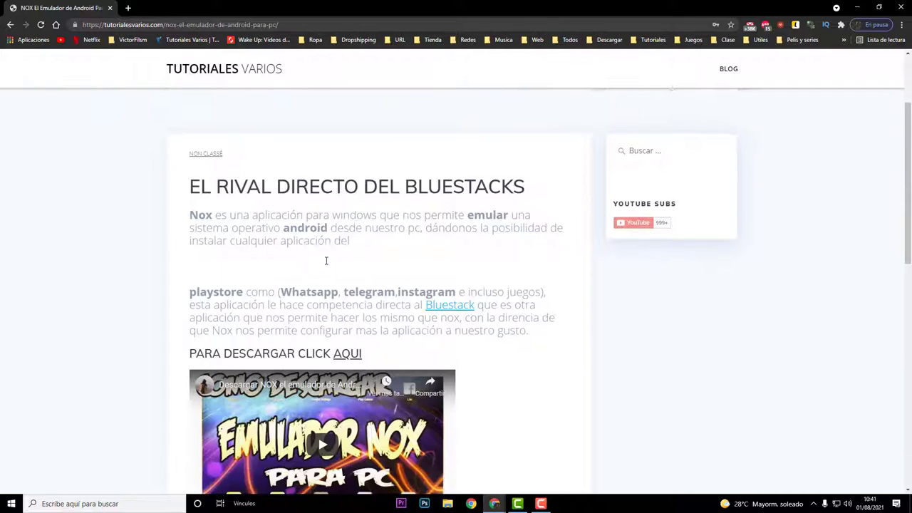
scroll(325, 259, up, 1)
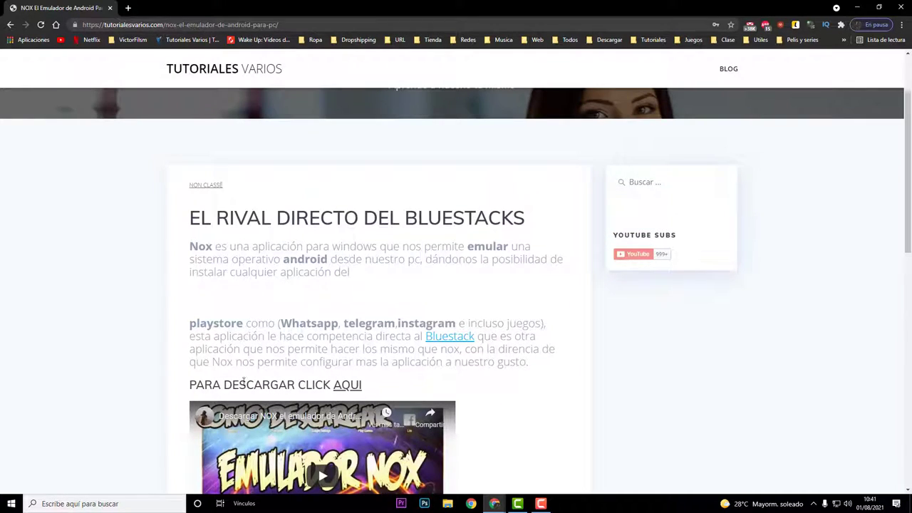
click(348, 387)
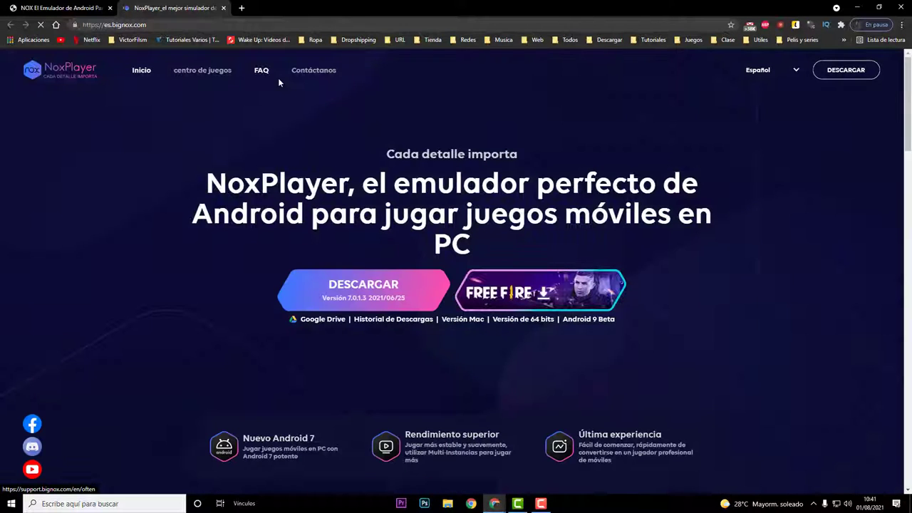
Download the NoxPlayer 7.0.1.3 installer and save it as nox_setup_v7.0.1.3_full_intl in the Escritorio folder.
scroll(278, 78, down, 1)
scroll(548, 239, up, 1)
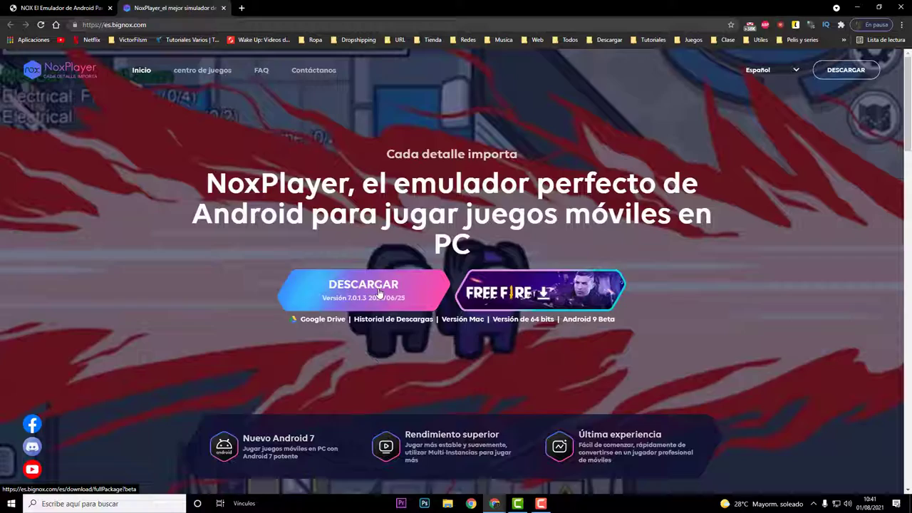
click(355, 297)
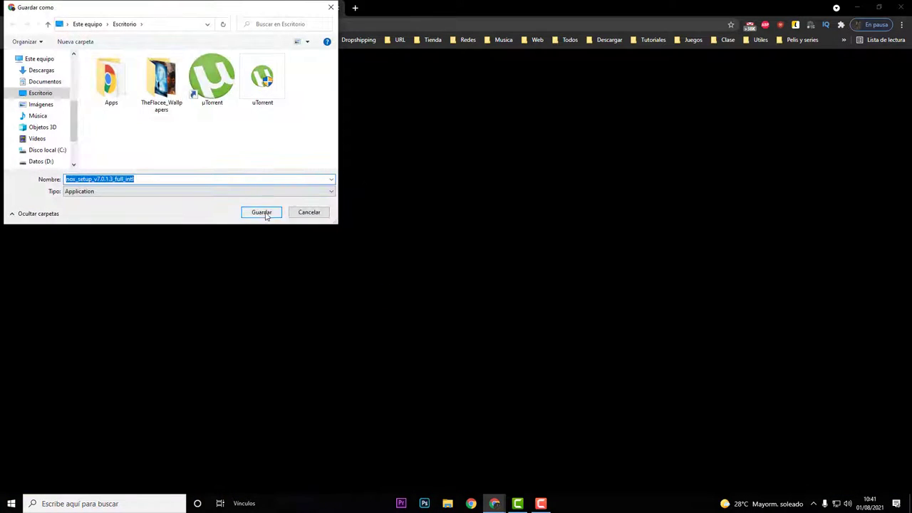
click(264, 212)
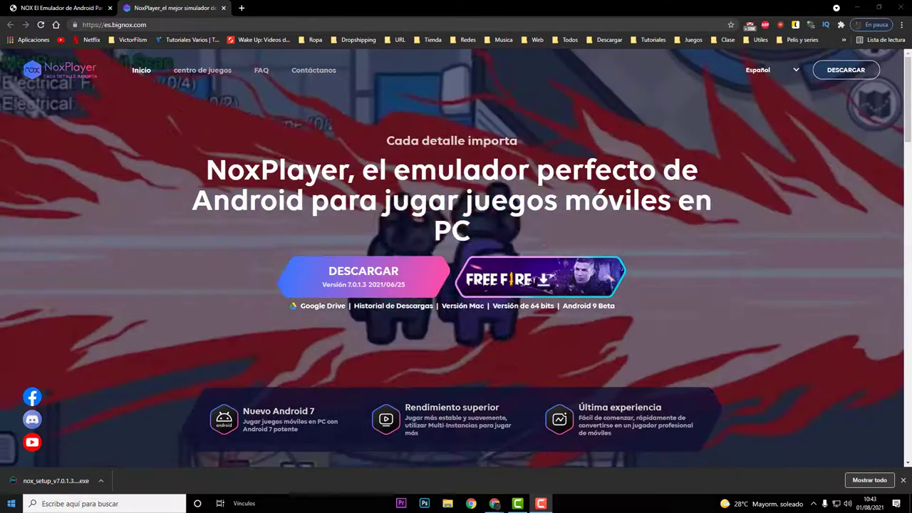
Run the downloaded installer, install NoxPlayer while declining the RAV Antivirus offer, and start the emulator.
click(48, 482)
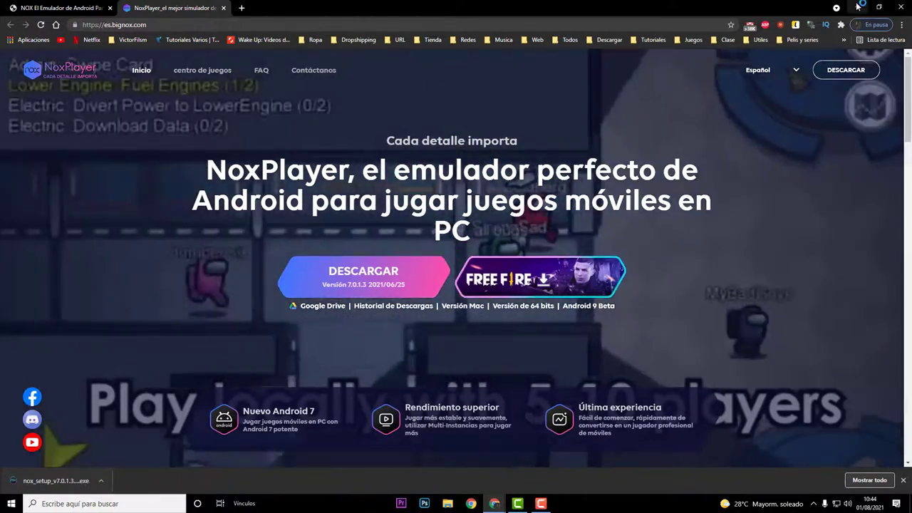
click(857, 6)
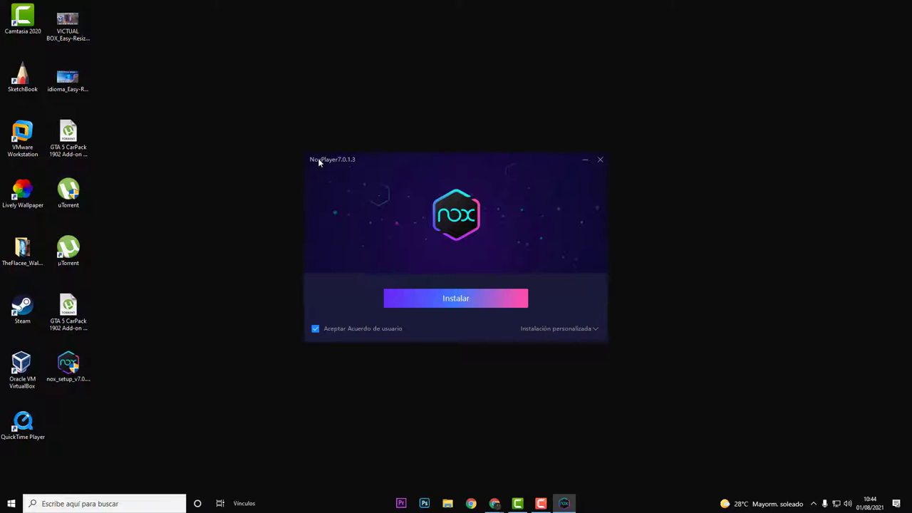
click(484, 297)
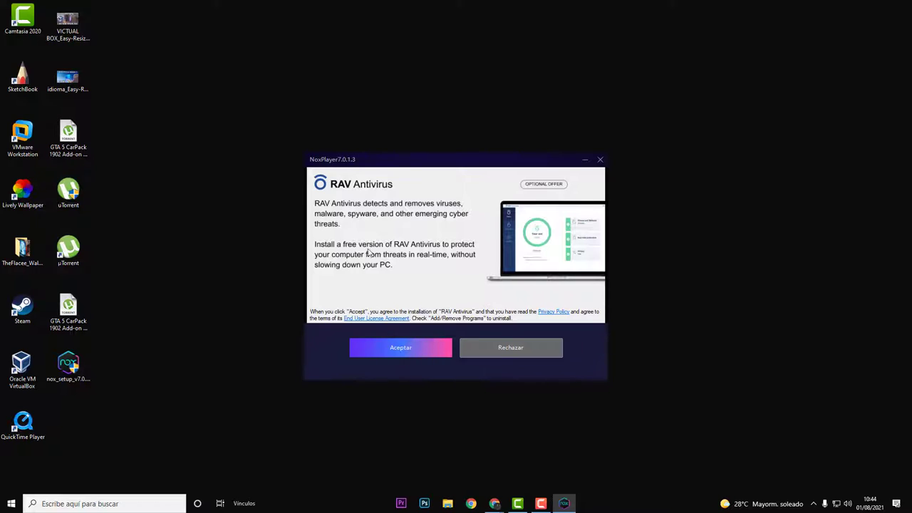
click(507, 351)
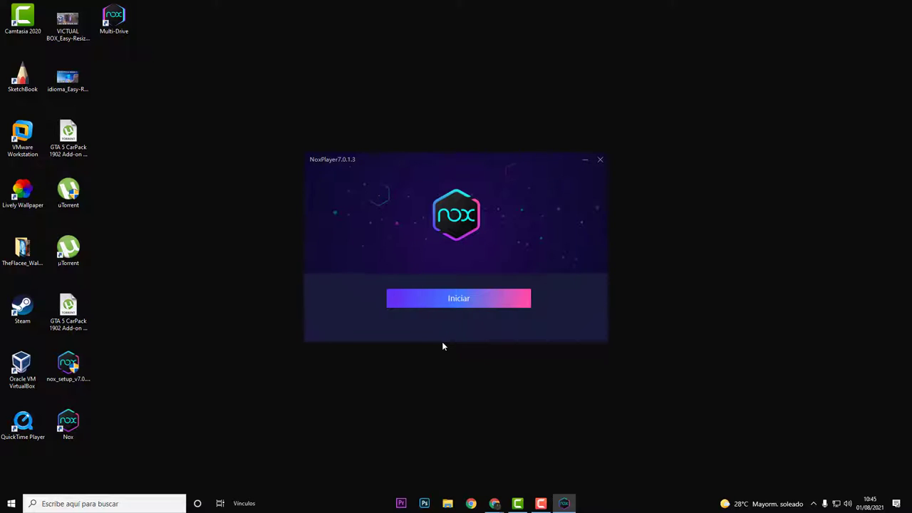
click(471, 301)
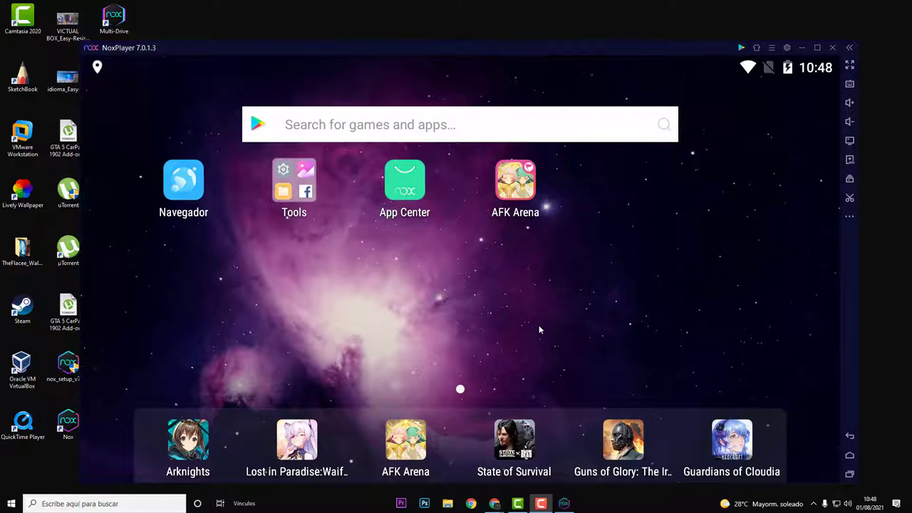
Launch the Play Store from the Tools folder on the emulator's home screen.
drag(546, 310, 430, 303)
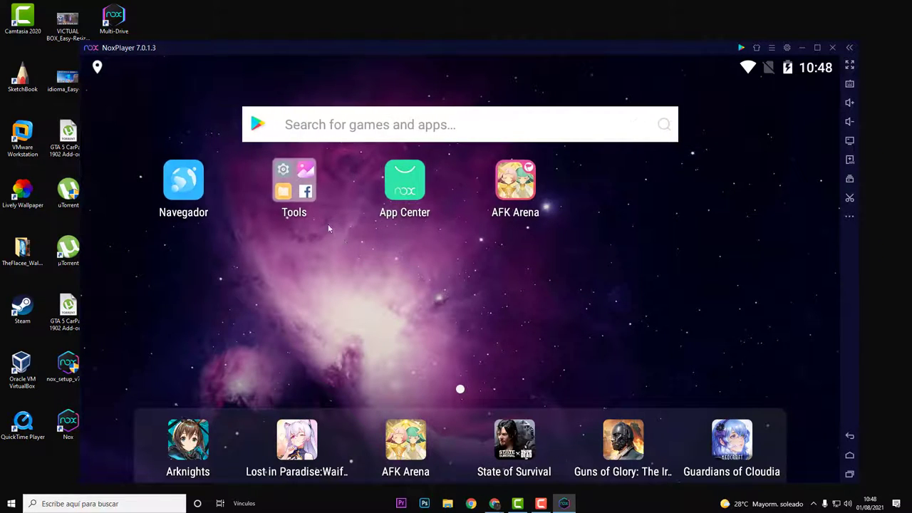
click(327, 223)
scroll(534, 288, down, 2)
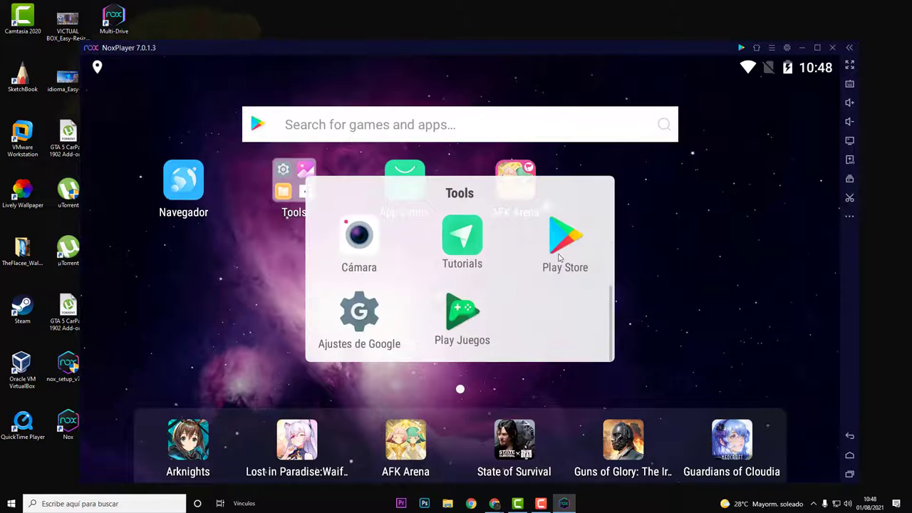
click(565, 239)
Browse the Para ti game recommendations and open the store page of The Archers 2.
scroll(542, 290, down, 3)
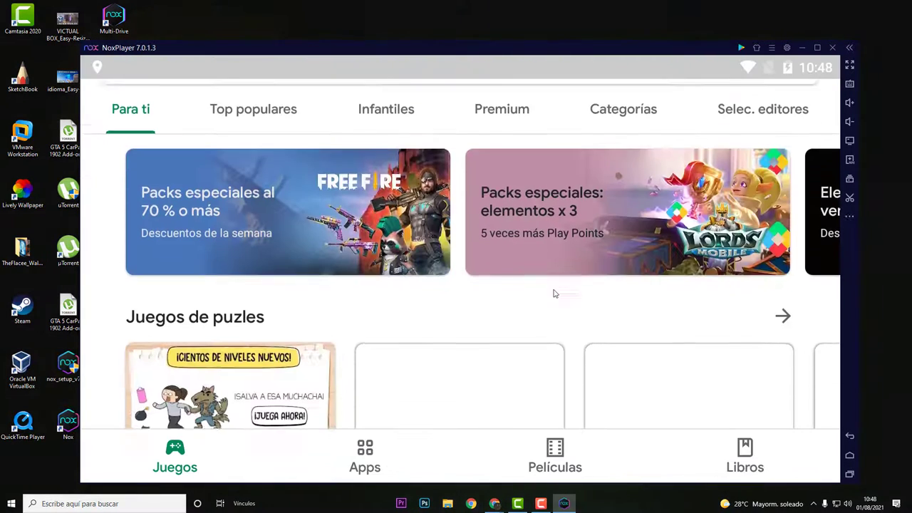
scroll(542, 297, down, 1)
scroll(544, 299, down, 3)
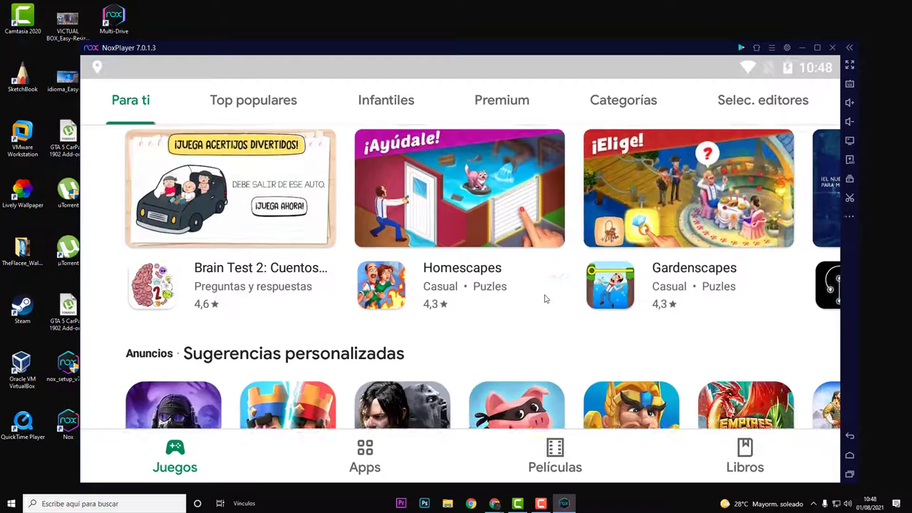
scroll(477, 271, down, 1)
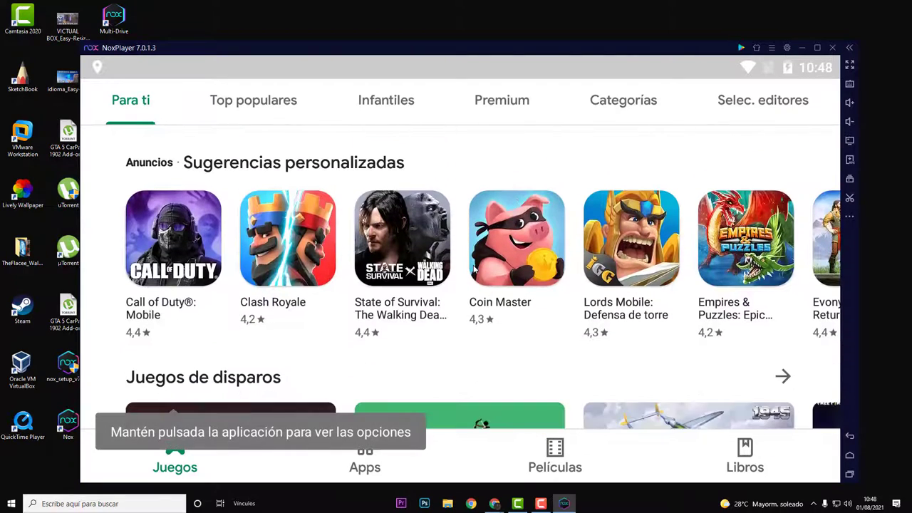
scroll(480, 231, down, 3)
scroll(552, 233, down, 3)
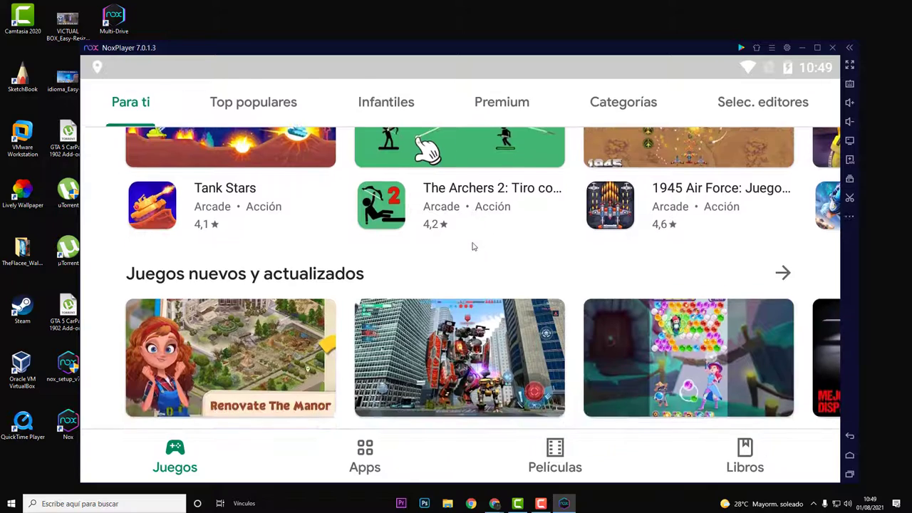
scroll(473, 247, up, 1)
click(477, 238)
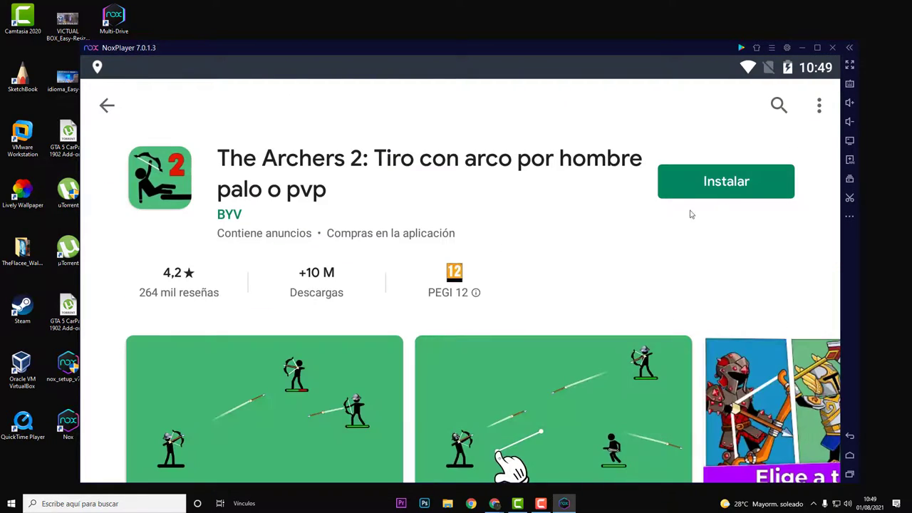
Install The Archers 2, continuing through the account setup and skipping the payment method.
click(756, 179)
click(574, 365)
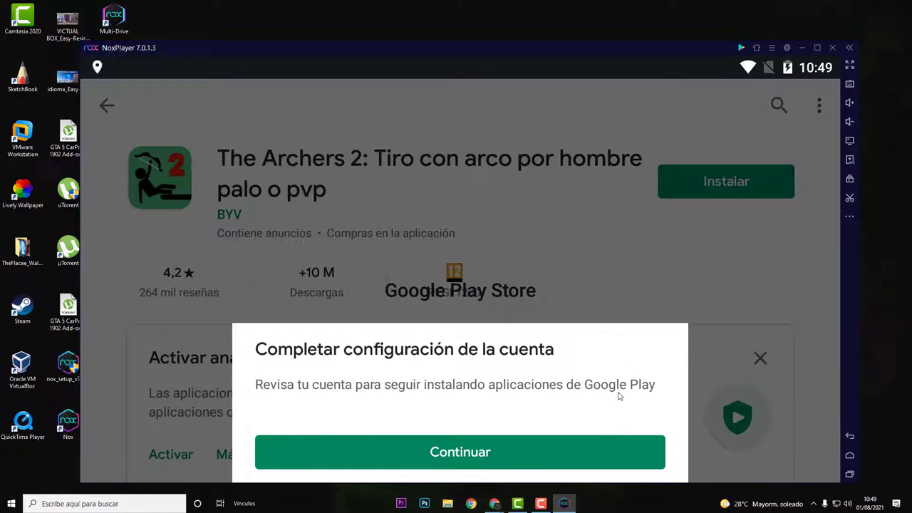
click(482, 461)
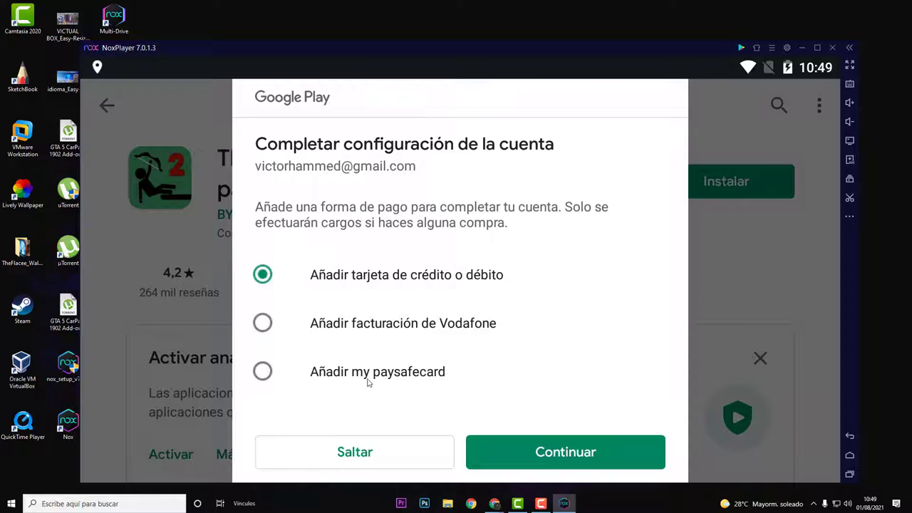
click(354, 454)
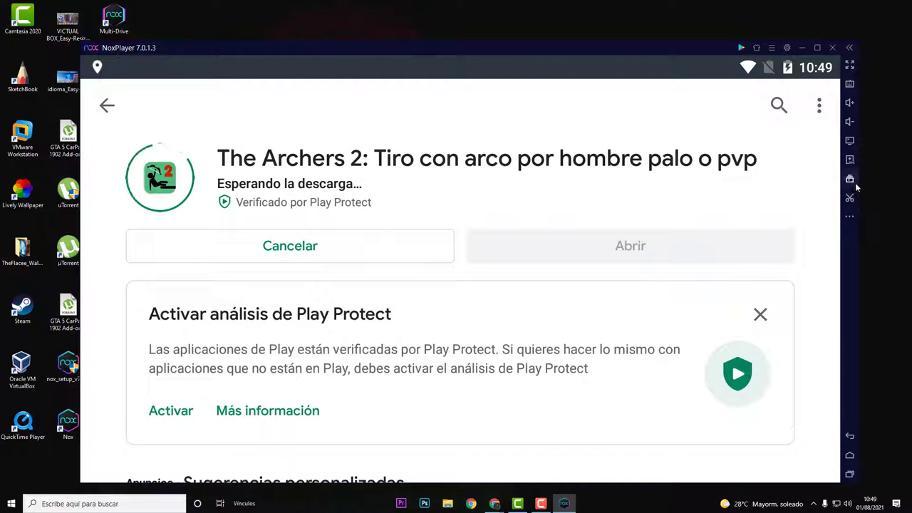
In the emulator's system settings, choose the Alto performance configuration with 4 CPU cores and 4096 MB of RAM.
click(787, 49)
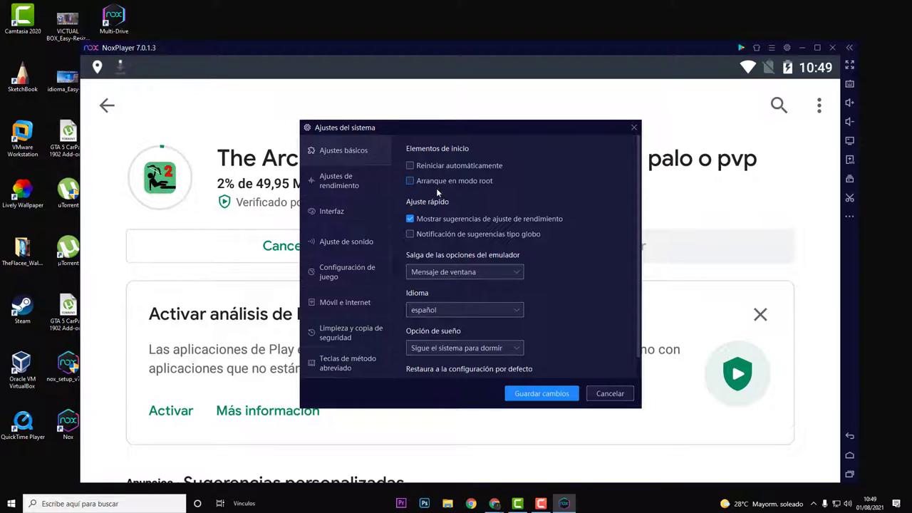
click(360, 185)
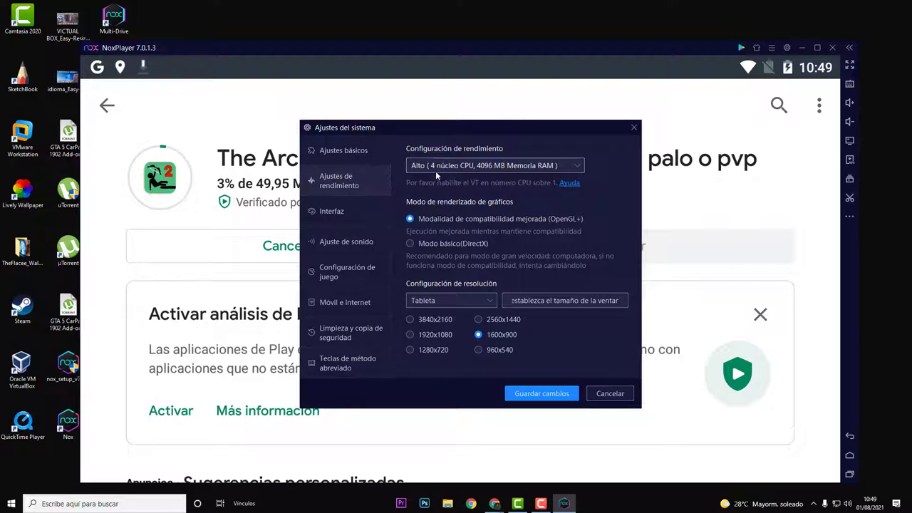
click(459, 166)
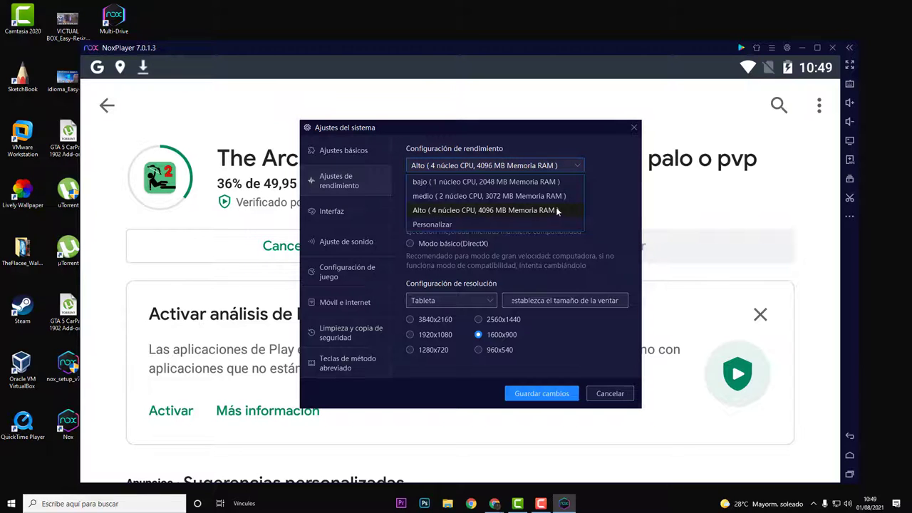
click(603, 191)
click(491, 166)
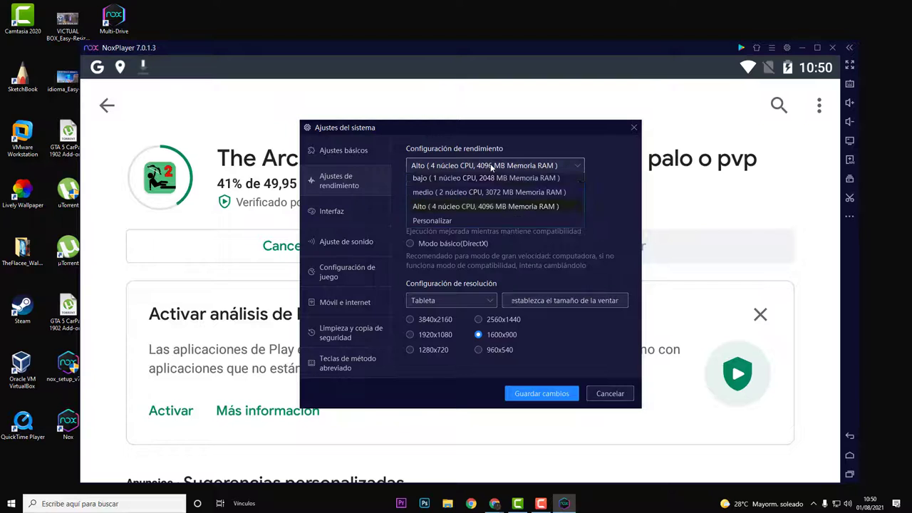
click(451, 208)
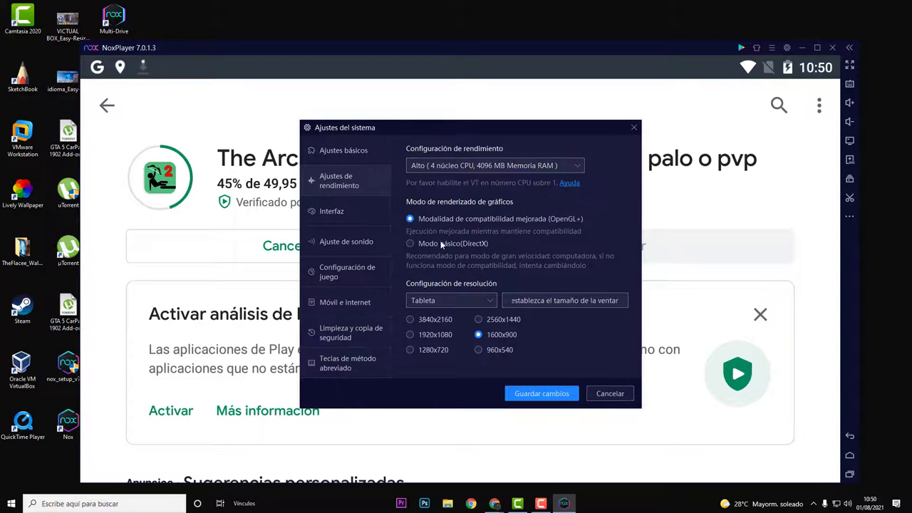